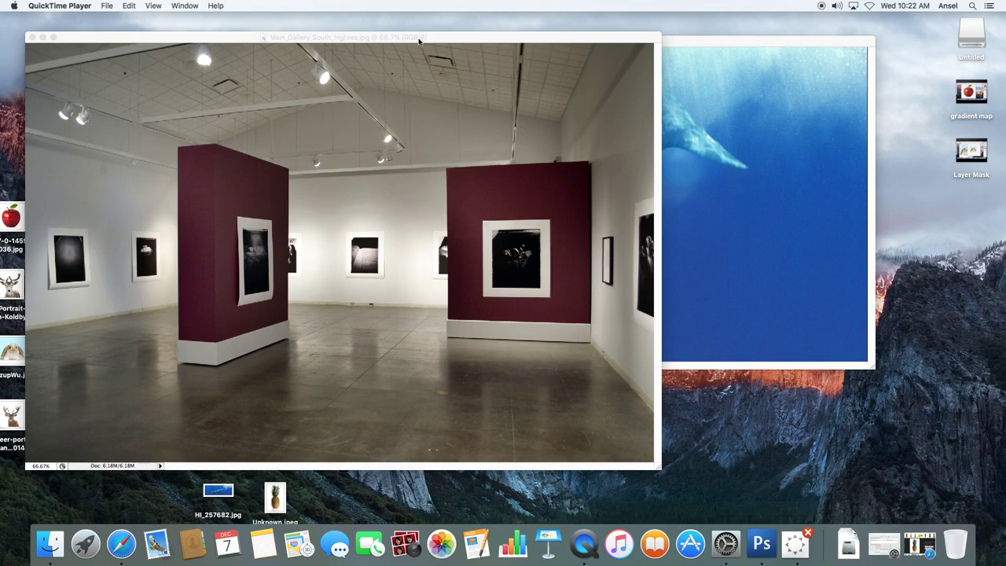
Step: At 100% zoom, trace a Magnetic Lasso selection around the print on the left maroon wall
drag(419, 39, 527, 46)
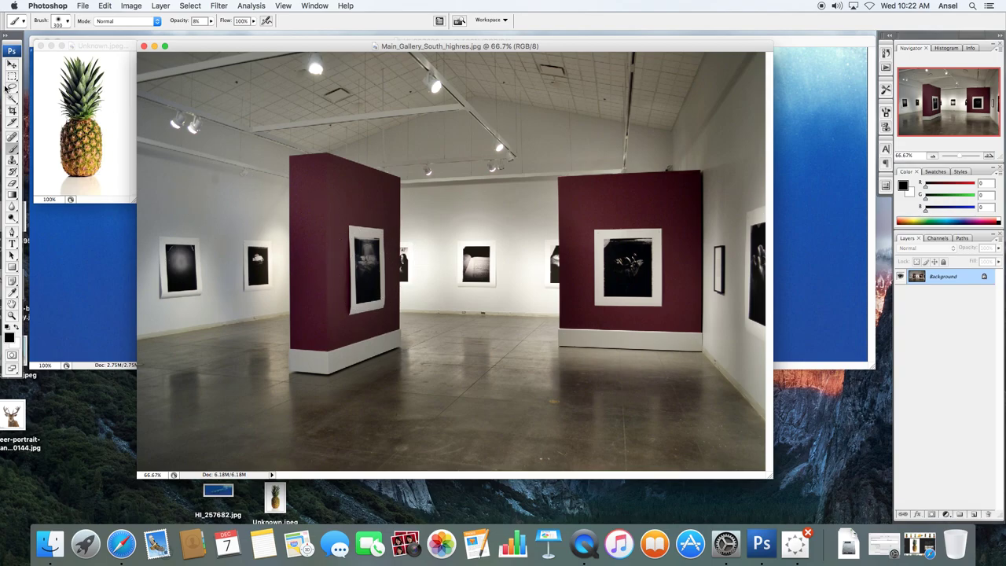
drag(12, 89, 51, 107)
key(super+equal)
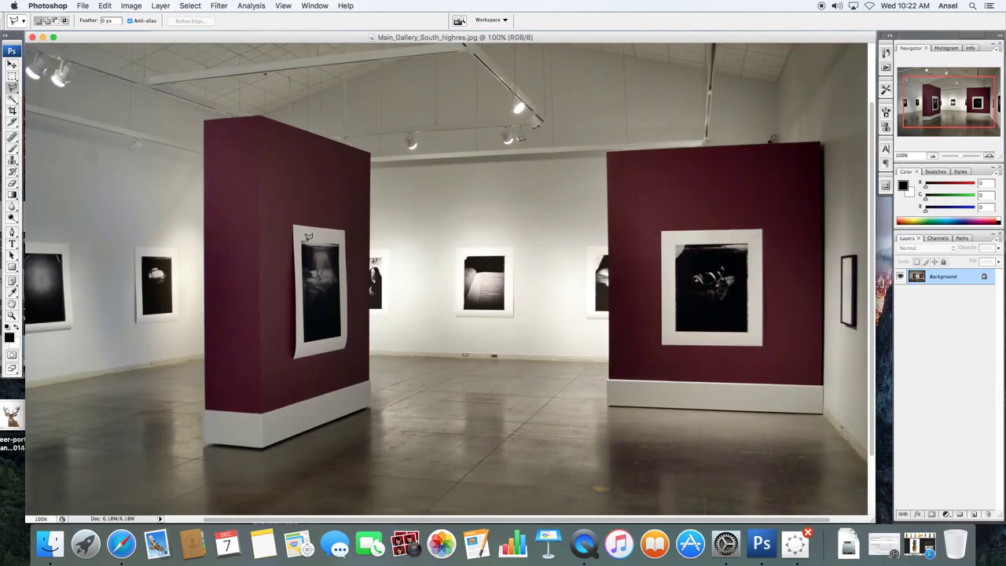
click(339, 238)
click(339, 240)
Step: Select and copy the entire pineapple image, then bring the gallery photo back to the front
drag(65, 39, 199, 40)
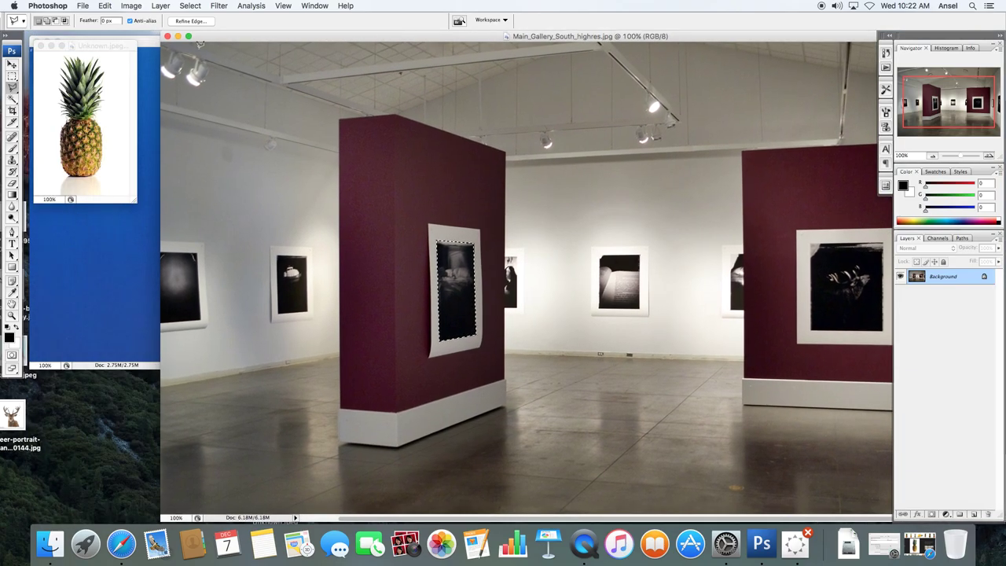
drag(115, 49, 182, 98)
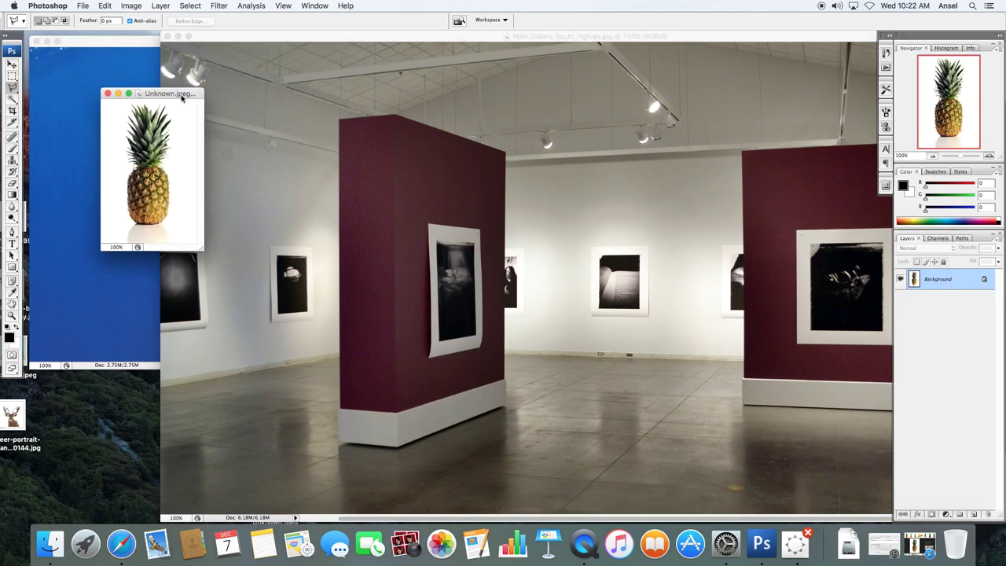
drag(202, 249, 272, 298)
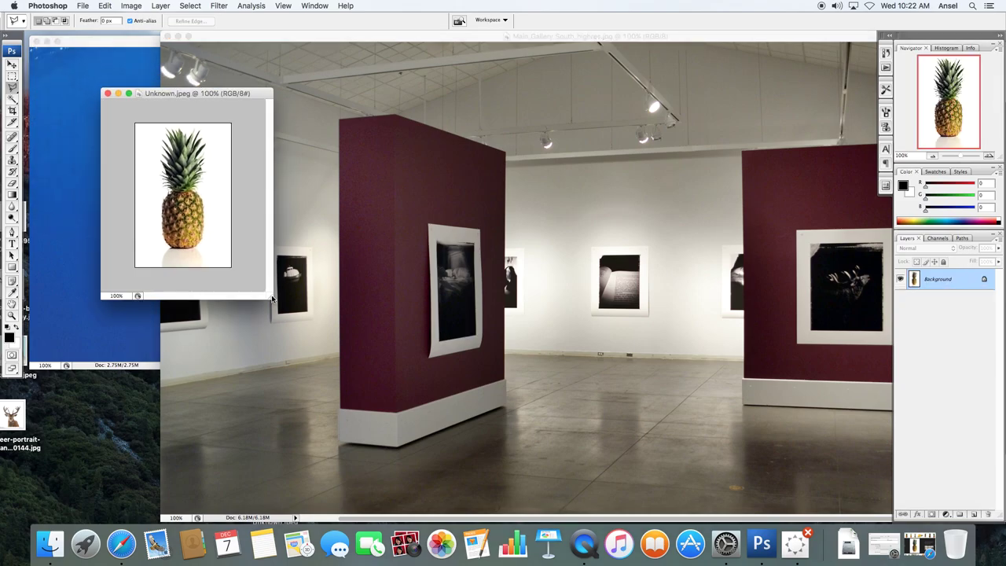
key(super+a)
key(super+c)
click(373, 36)
click(188, 36)
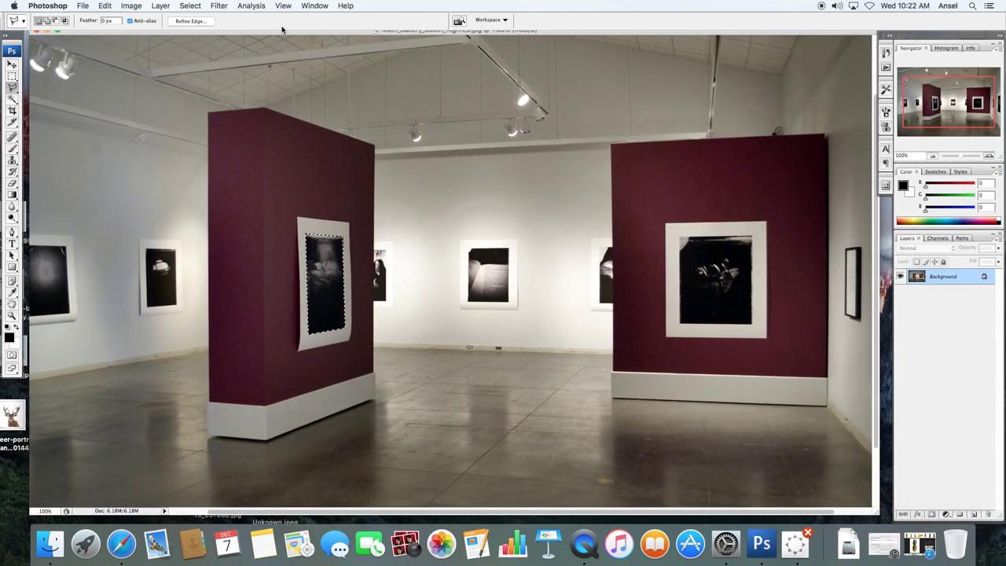
Step: Use Edit > Paste Into to drop the pineapple inside the traced left-wall print
click(104, 7)
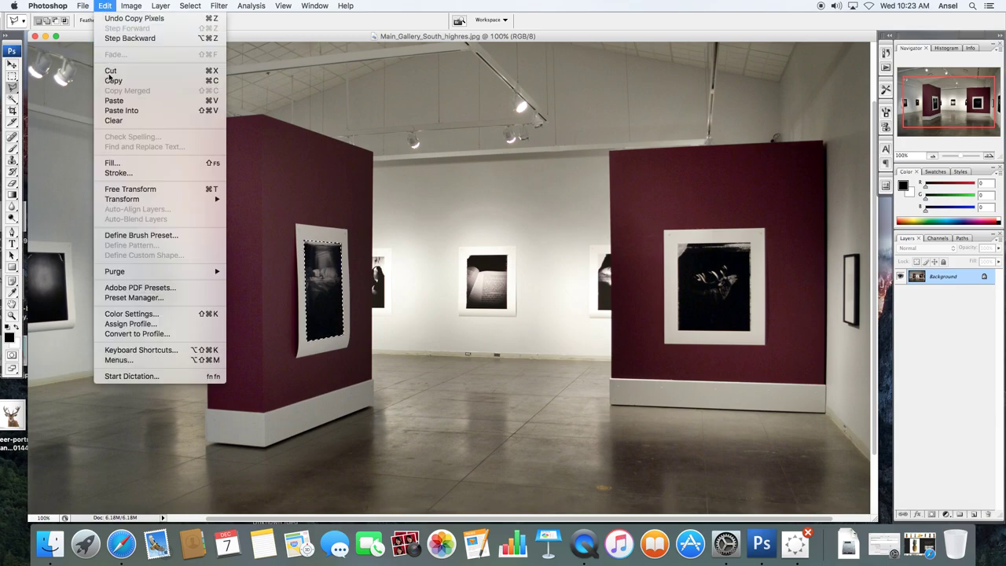
click(120, 111)
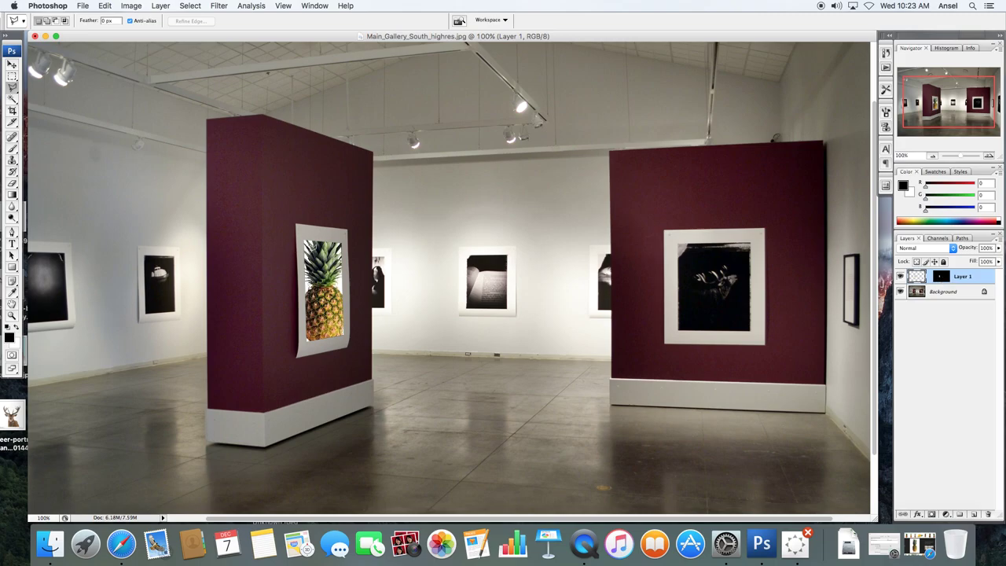
Step: Start a Perspective transform on the pineapple and lower its two top corners
key(super+t)
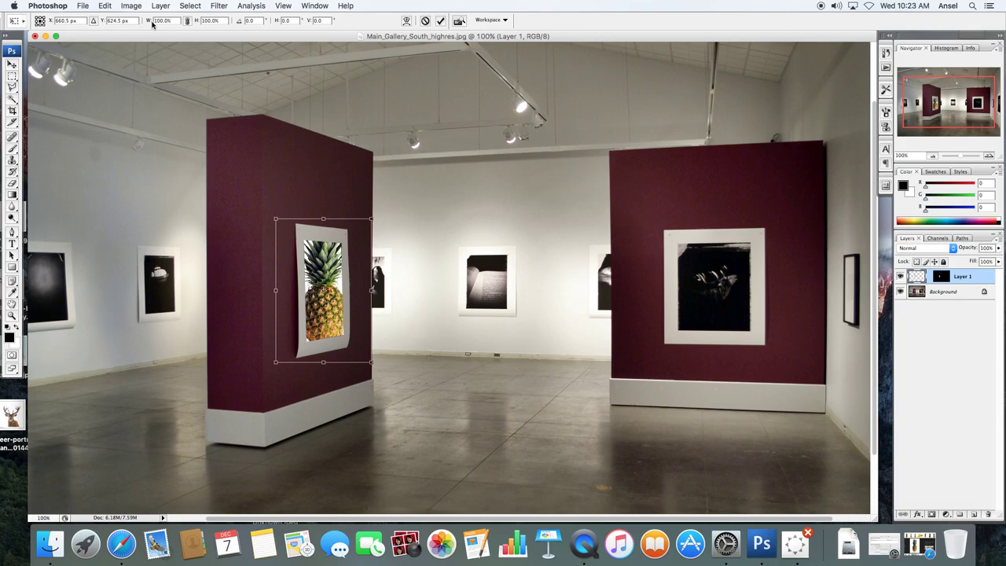
click(107, 7)
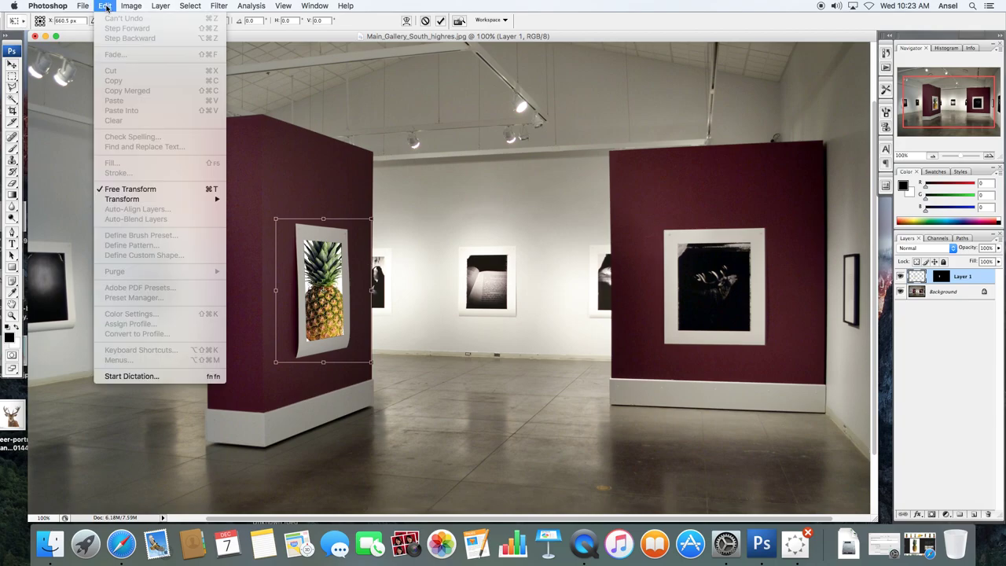
mouse_move(144, 201)
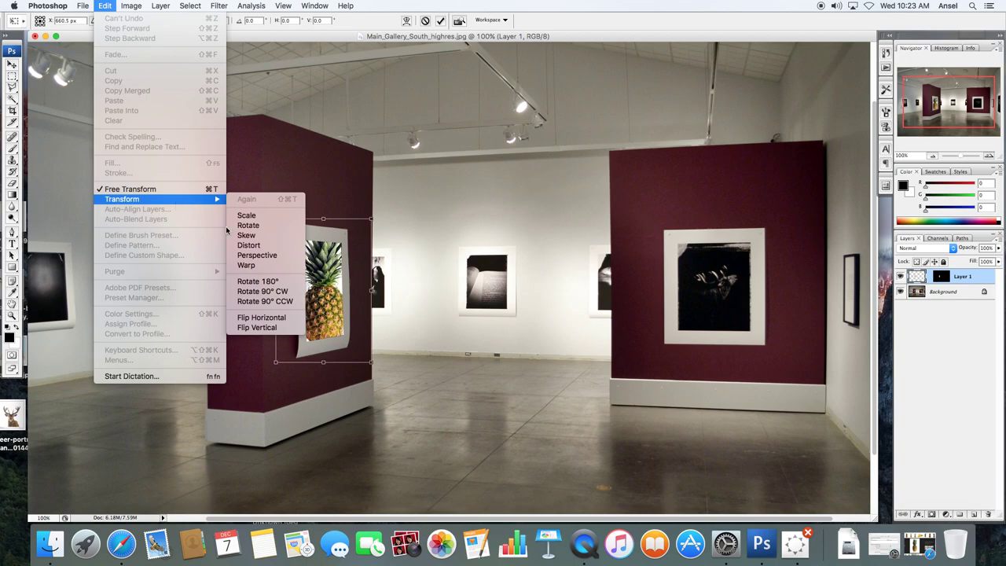
click(253, 255)
drag(370, 221, 372, 243)
drag(281, 221, 289, 246)
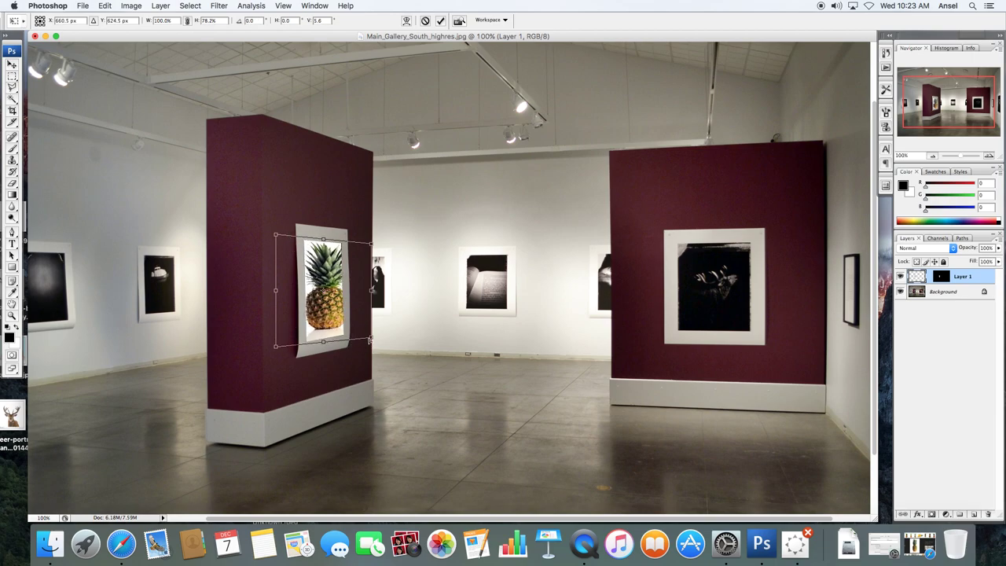
Step: Adjust the corners to fit the angled frame, nudge the pineapple down, and apply the transform
drag(371, 338, 371, 327)
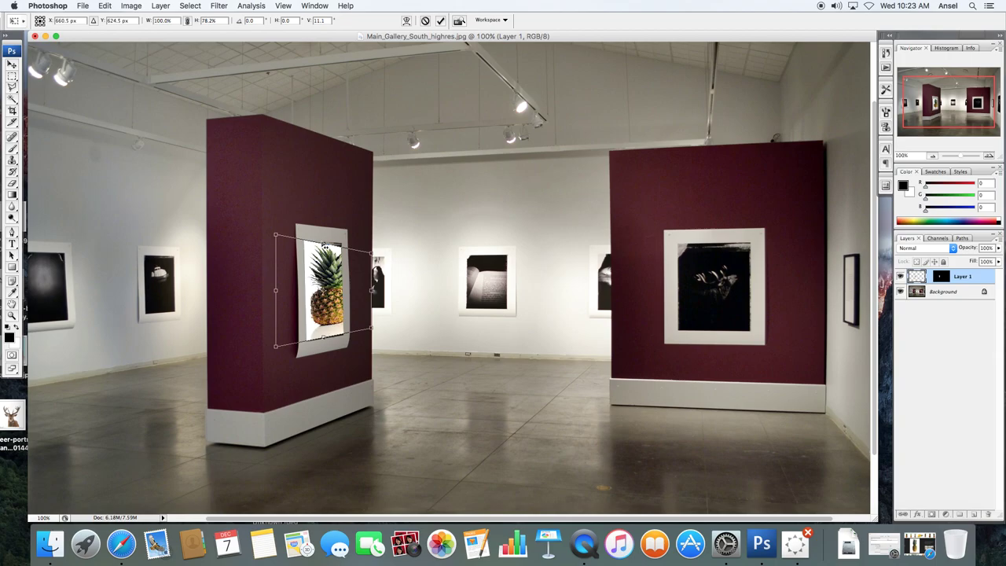
drag(275, 234, 275, 224)
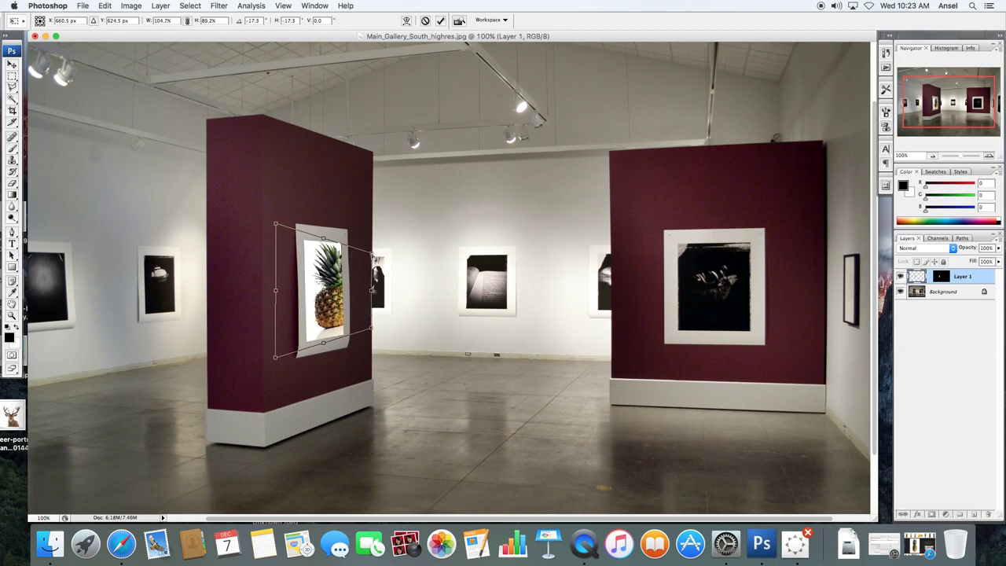
drag(372, 255, 350, 247)
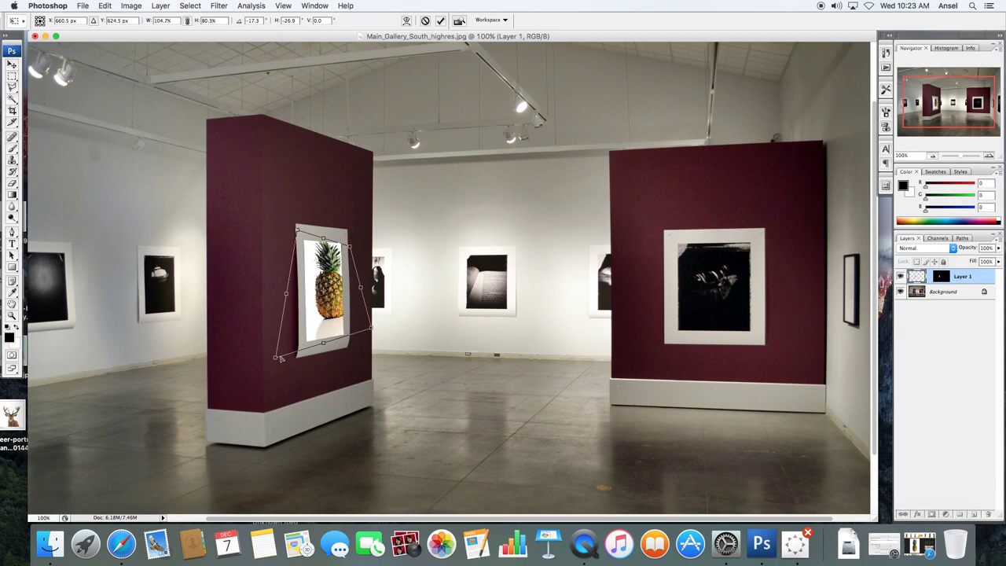
drag(281, 358, 303, 358)
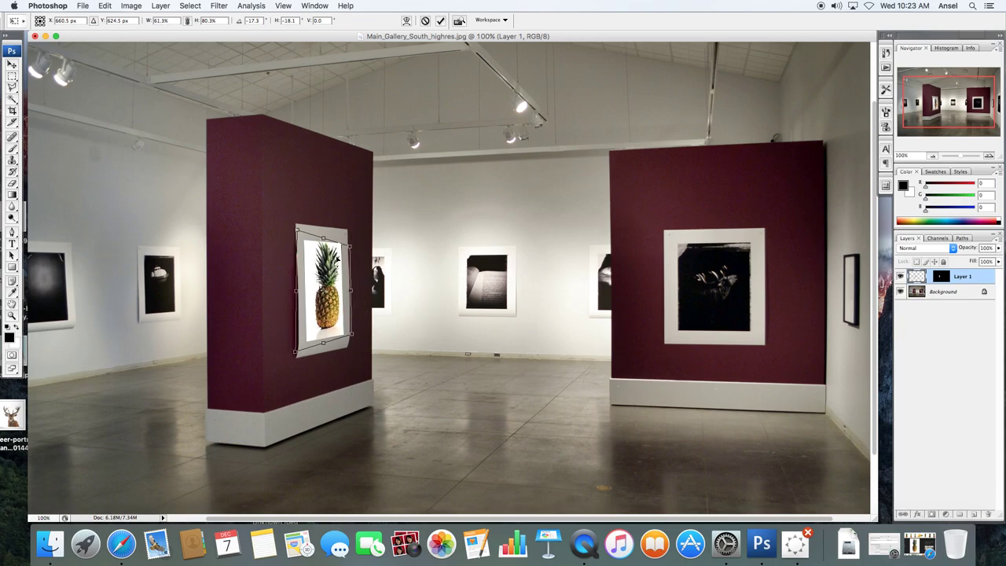
drag(352, 248, 351, 244)
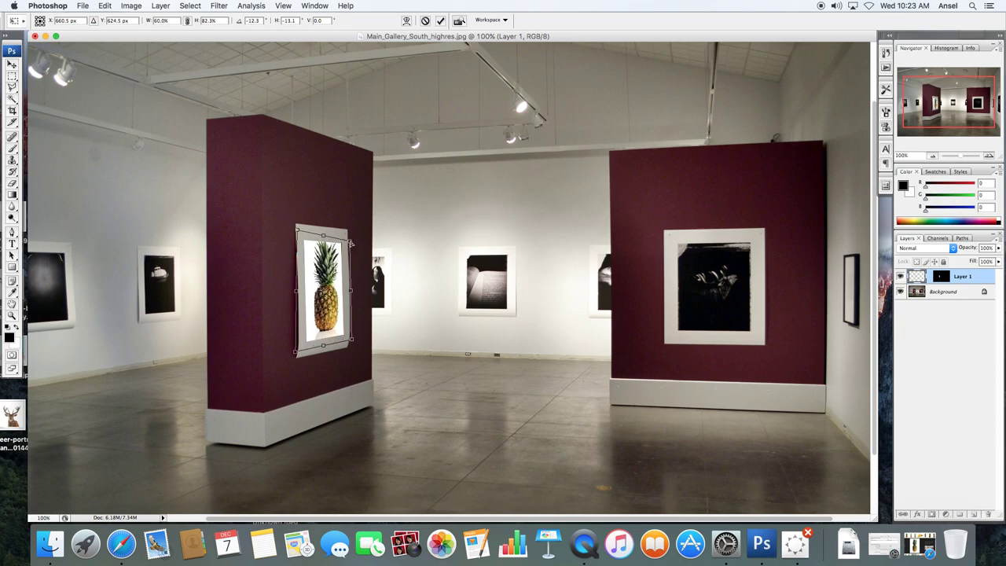
key(Down)
key(Down)
key(Down)
key(Down)
key(Down)
key(Down)
key(Down)
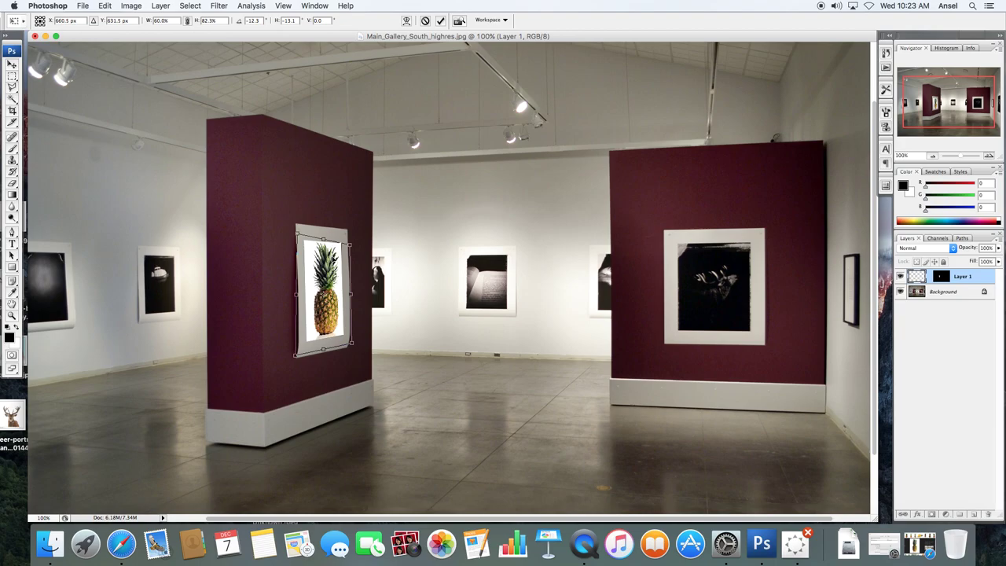
key(Return)
key(l)
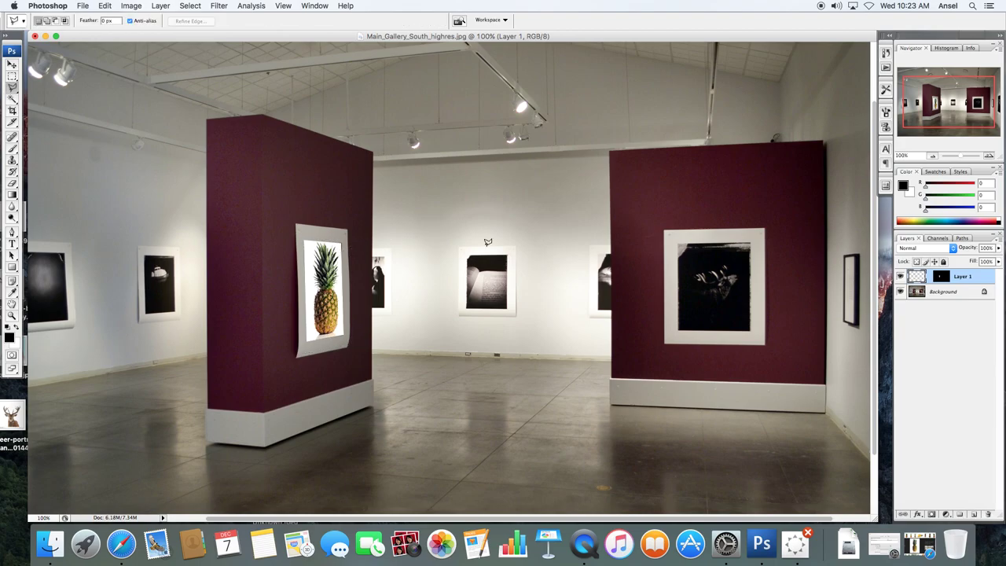
Step: Add an empty Layer 2 above the pineapple, select all of the whale image, and reposition the gallery window
click(973, 514)
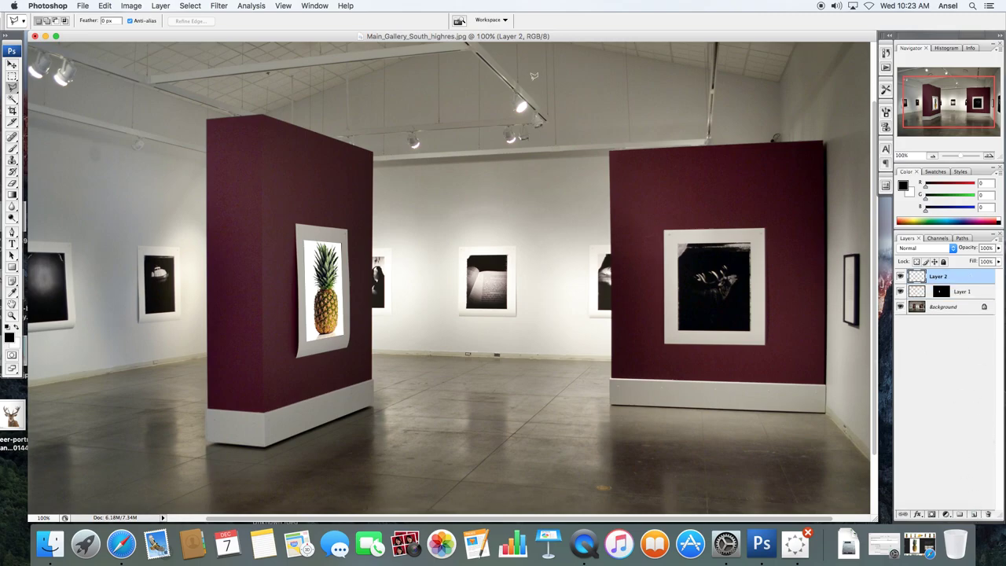
drag(388, 35, 511, 81)
click(100, 48)
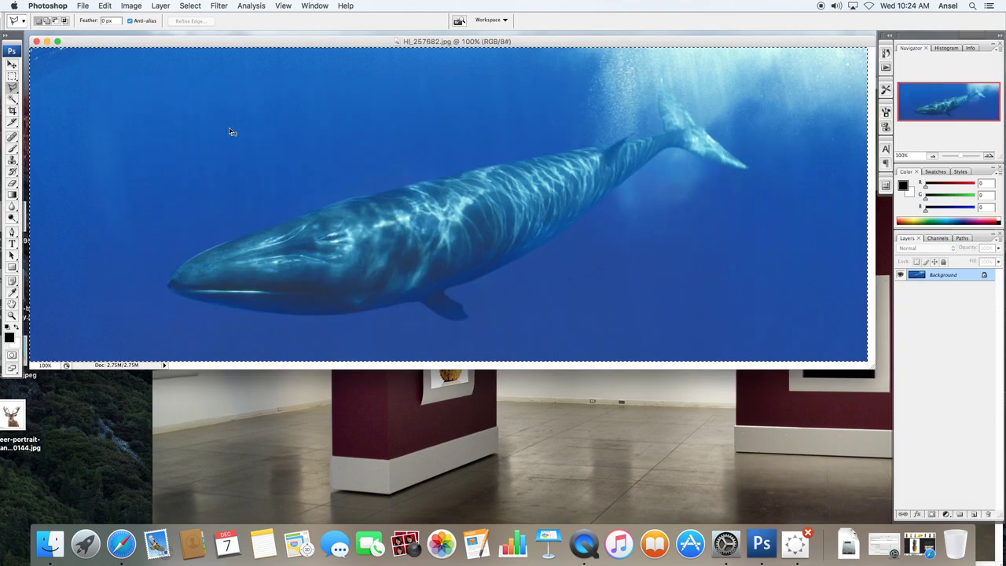
key(super+a)
click(47, 41)
drag(229, 83, 229, 118)
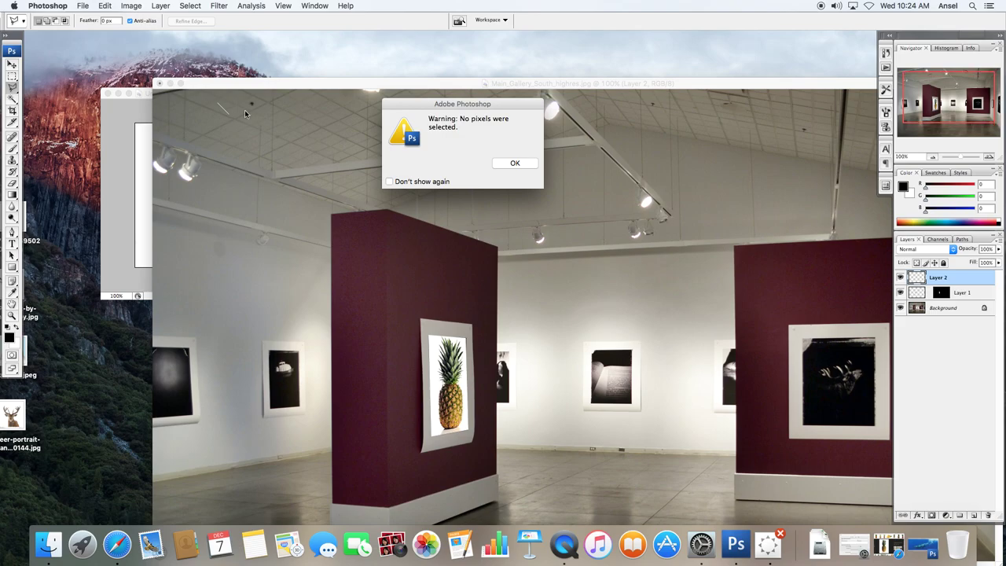
key(Return)
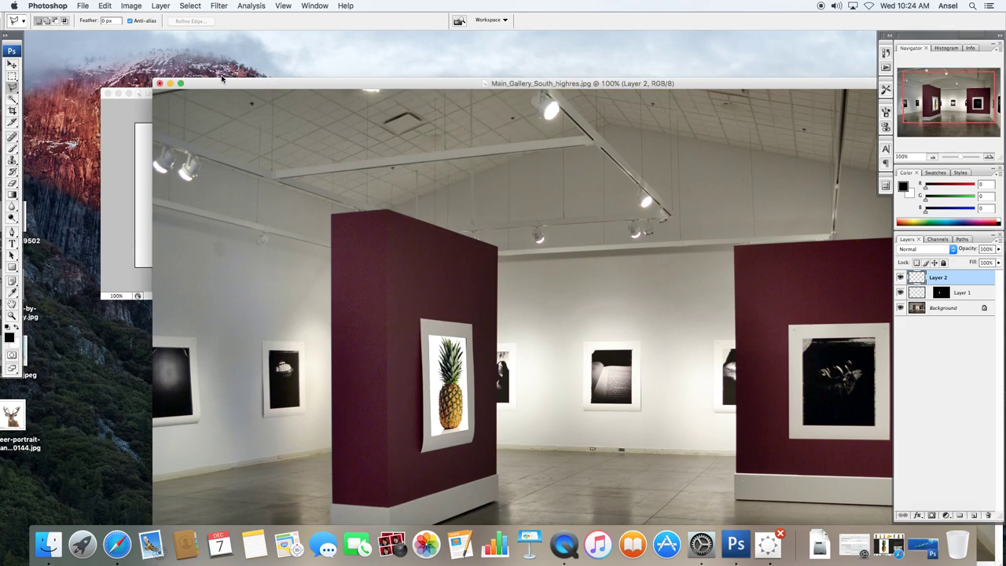
drag(224, 84, 110, 38)
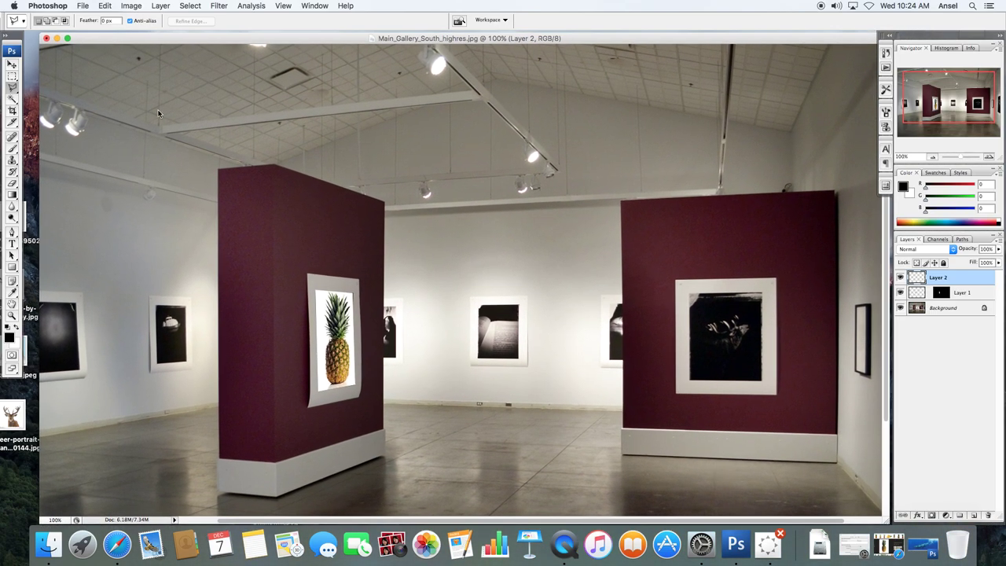
drag(236, 39, 253, 37)
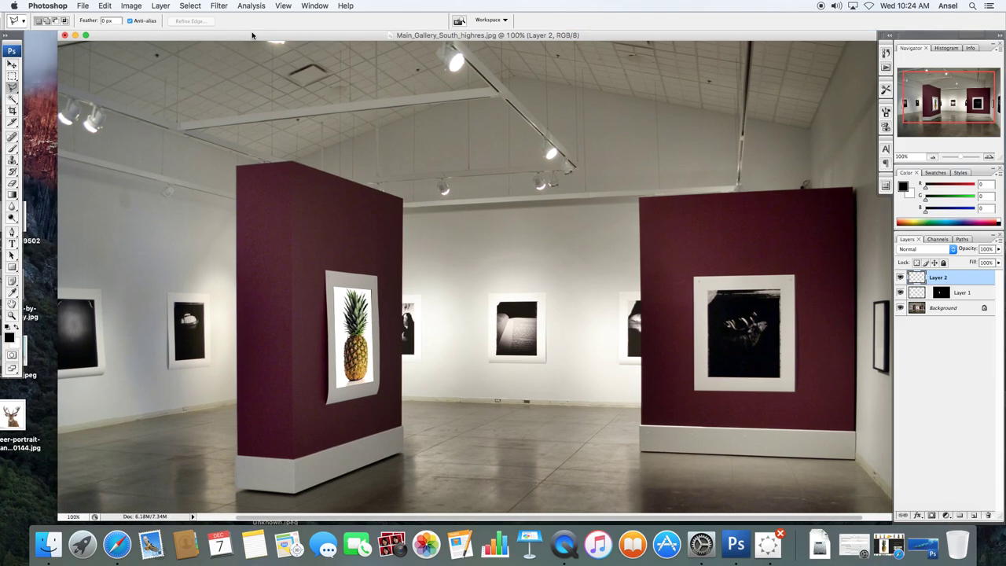
Step: Polygonal-lasso the small left-wall photo, then Shift-add the far-left photo and the open-book photo
click(205, 317)
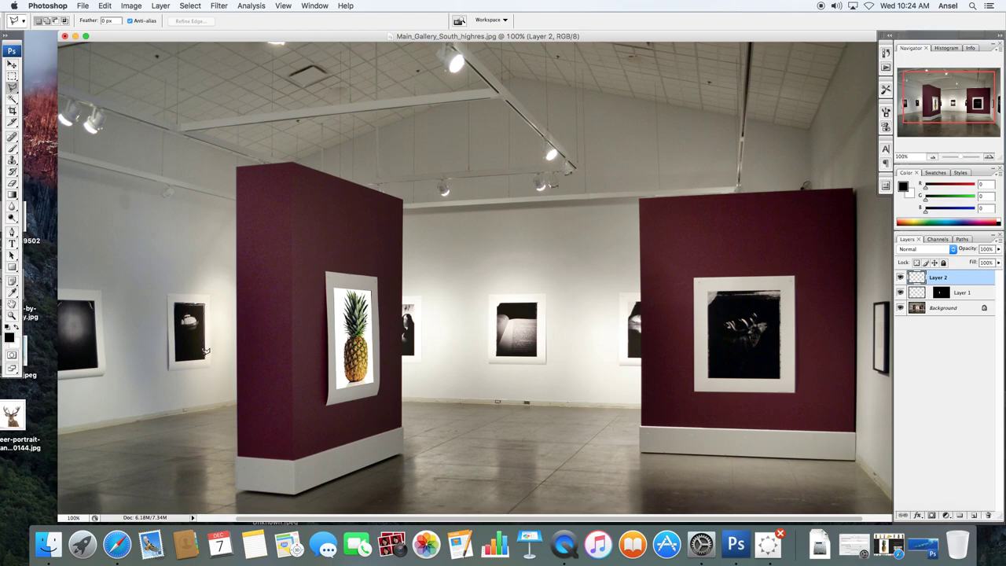
click(204, 360)
click(176, 360)
double_click(173, 296)
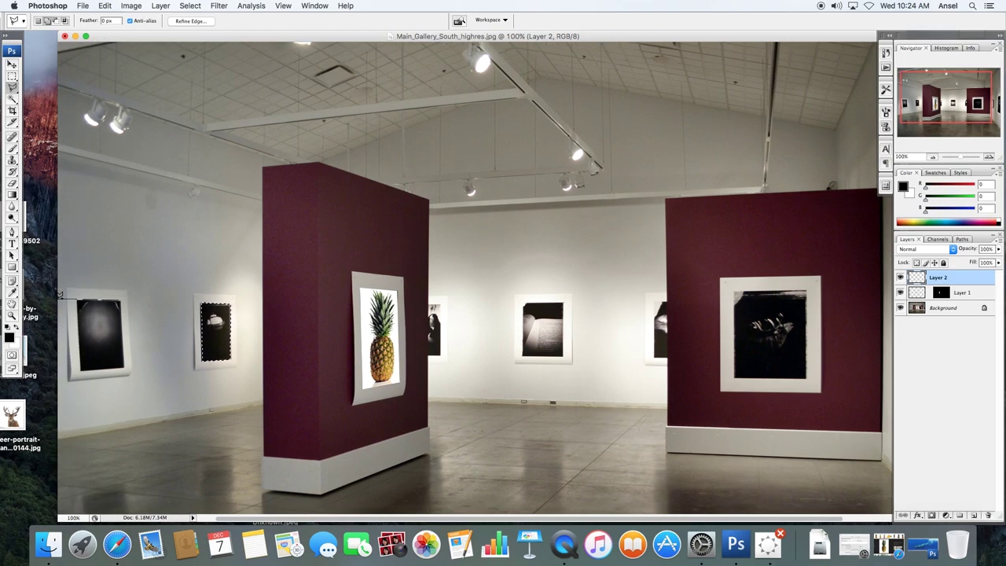
click(47, 298)
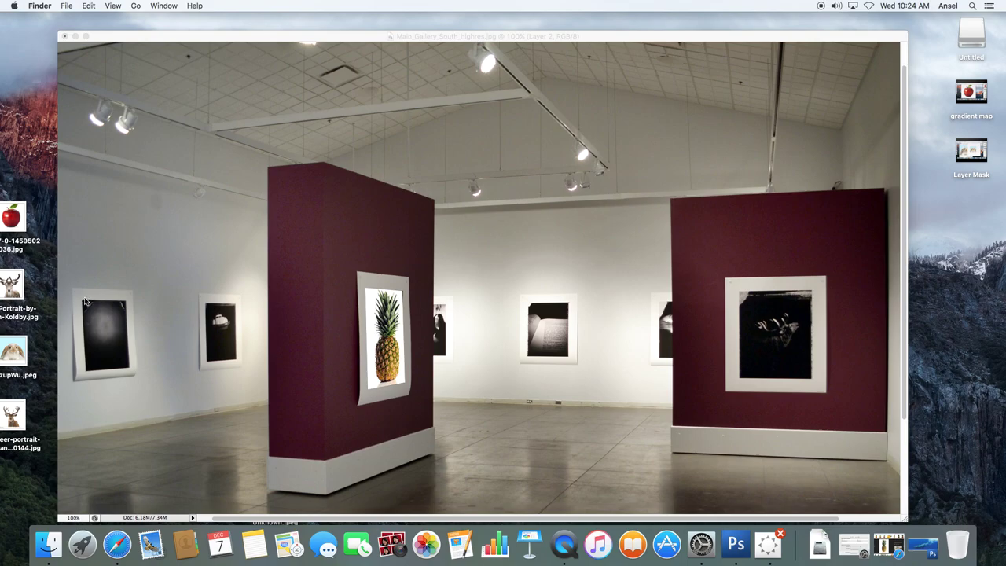
click(91, 302)
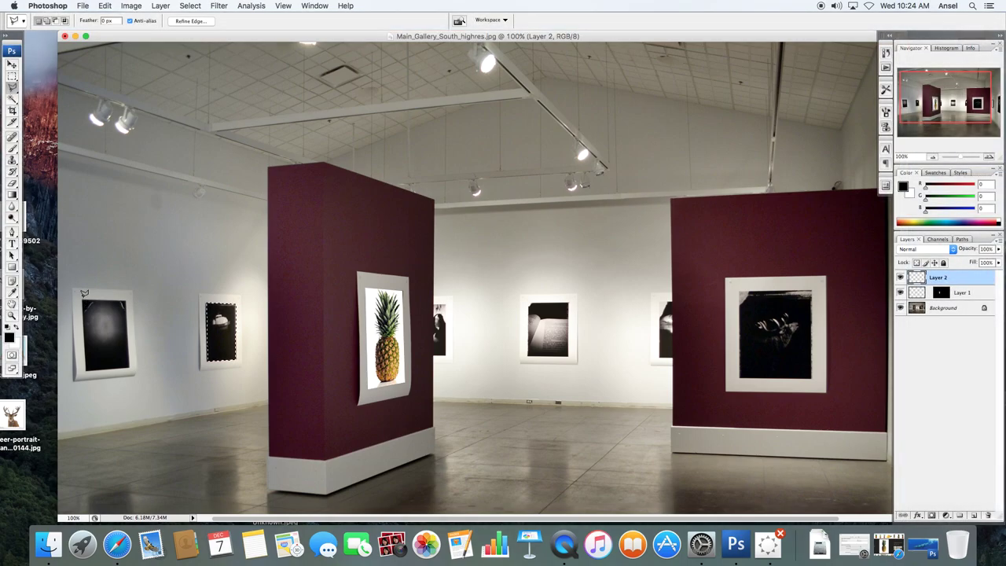
mouse_move(84, 296)
mouse_down()
mouse_move(128, 296)
mouse_move(131, 364)
mouse_move(92, 364)
mouse_move(85, 296)
mouse_up()
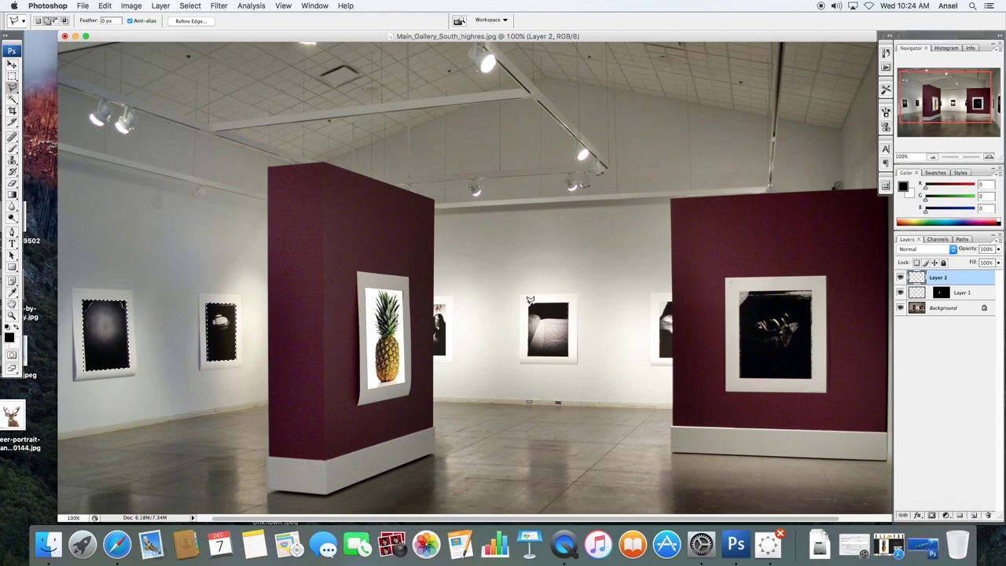
mouse_move(530, 300)
mouse_down()
mouse_move(575, 296)
mouse_move(570, 354)
mouse_move(527, 354)
mouse_move(529, 299)
mouse_up()
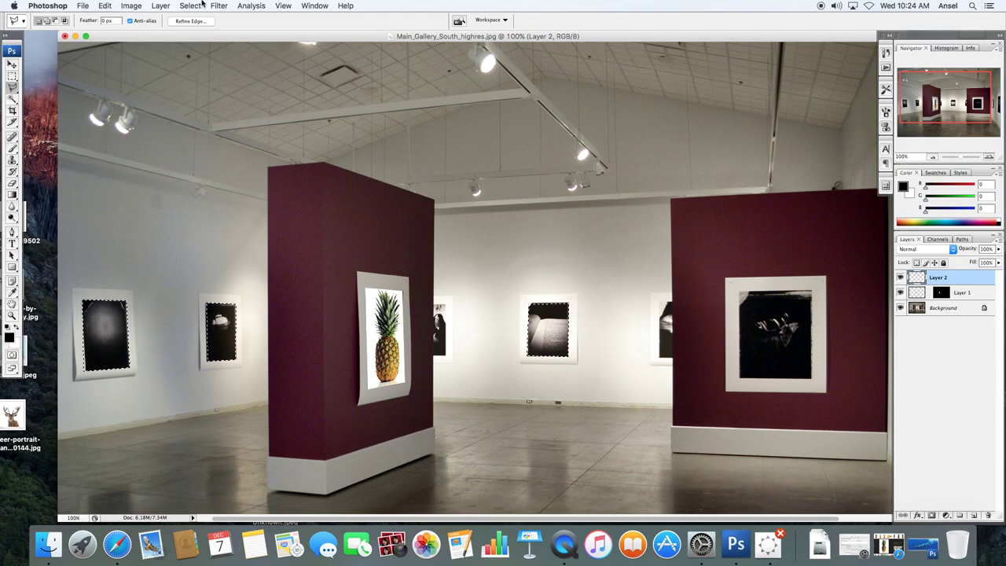
Step: Use Edit > Paste Into so the blue image fills the three traced prints as Layer 3
click(107, 6)
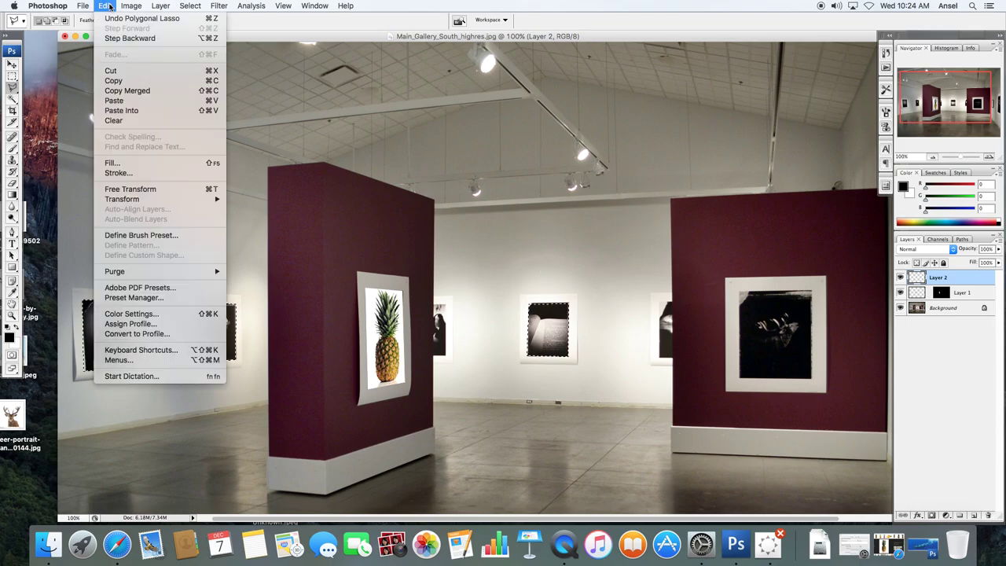
click(121, 110)
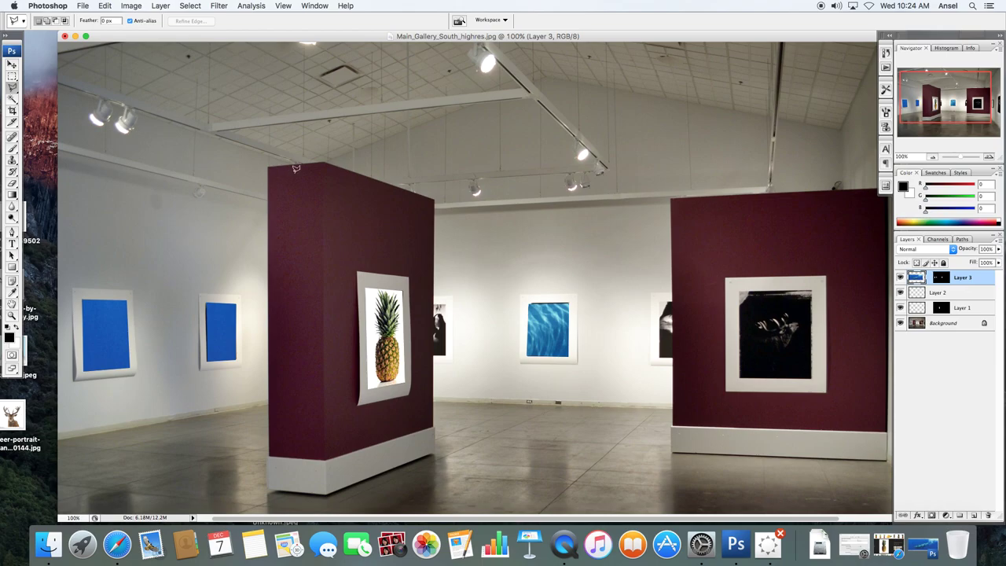
scroll(793, 307, right, 3)
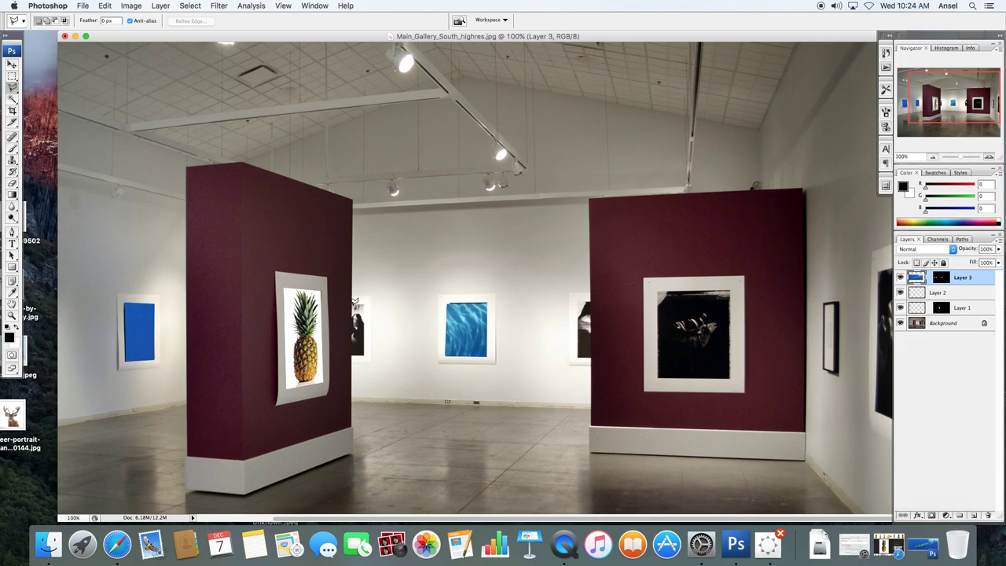
Step: Lasso the picture half-hidden behind the left wall and pick the Paint Bucket with white foreground
click(363, 301)
click(354, 302)
click(12, 195)
drag(12, 196, 50, 207)
click(16, 331)
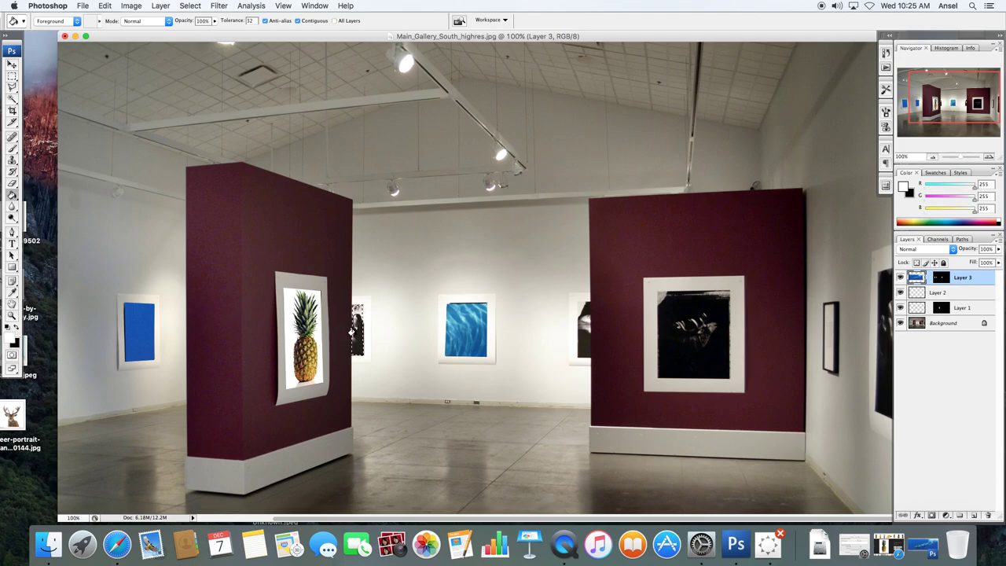
Step: Fill that area white on Layer 3's mask, then lasso the picture half-hidden by the right wall
click(940, 279)
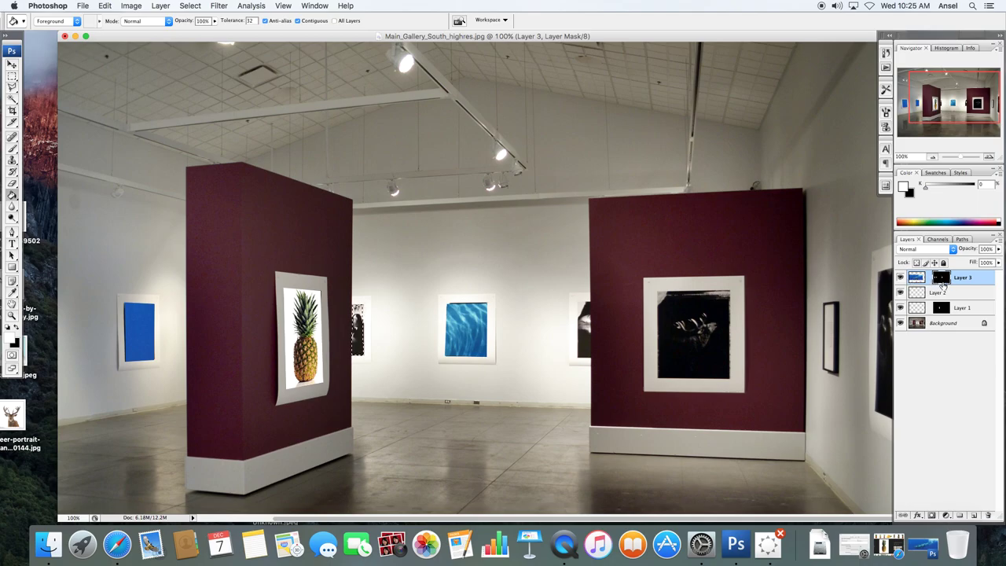
click(353, 334)
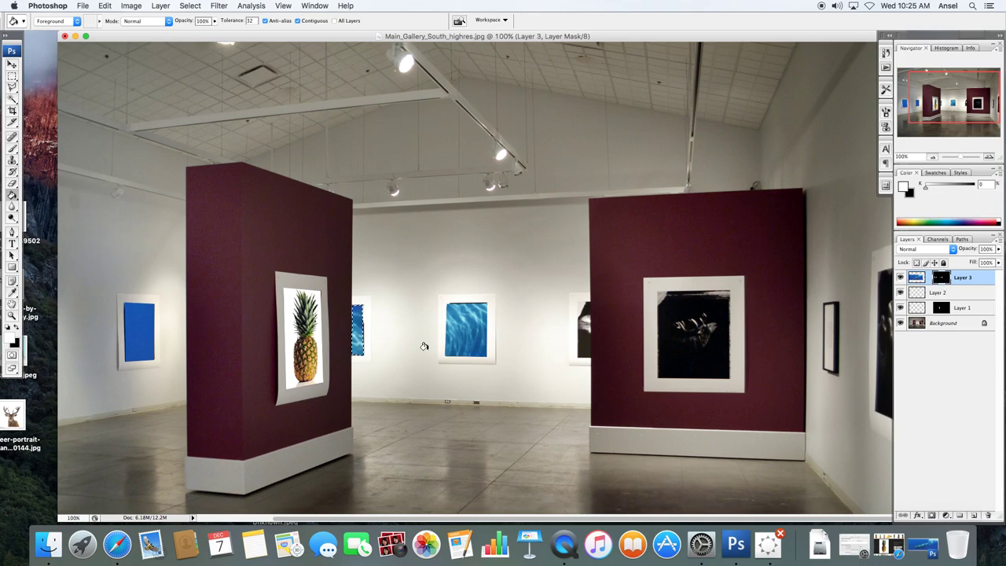
click(13, 87)
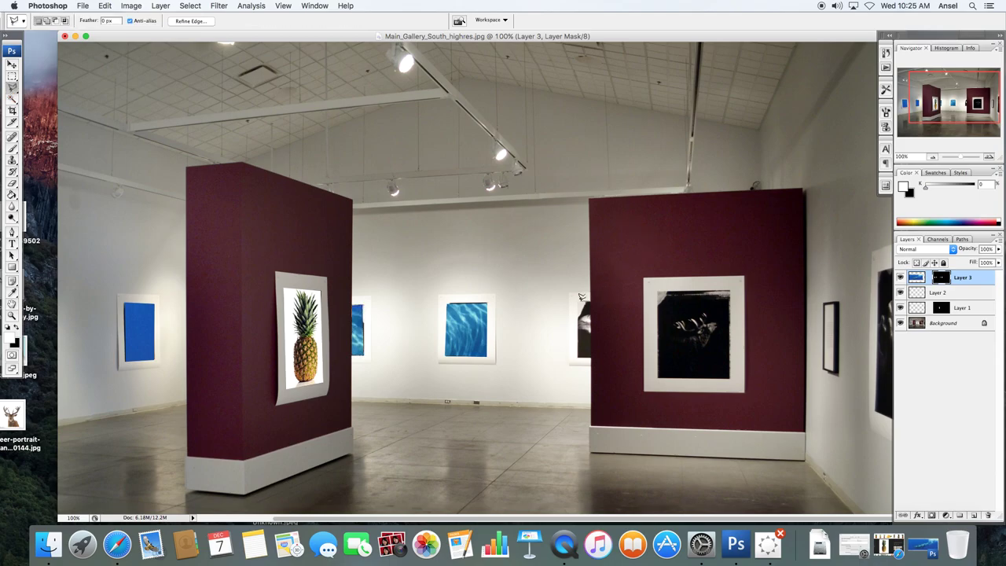
mouse_move(579, 296)
mouse_down()
mouse_move(581, 353)
mouse_move(592, 352)
mouse_move(591, 296)
mouse_up()
Step: Fill the picture beside the right wall and the polygon-traced large right-wall frame white on Layer 3's mask
click(12, 195)
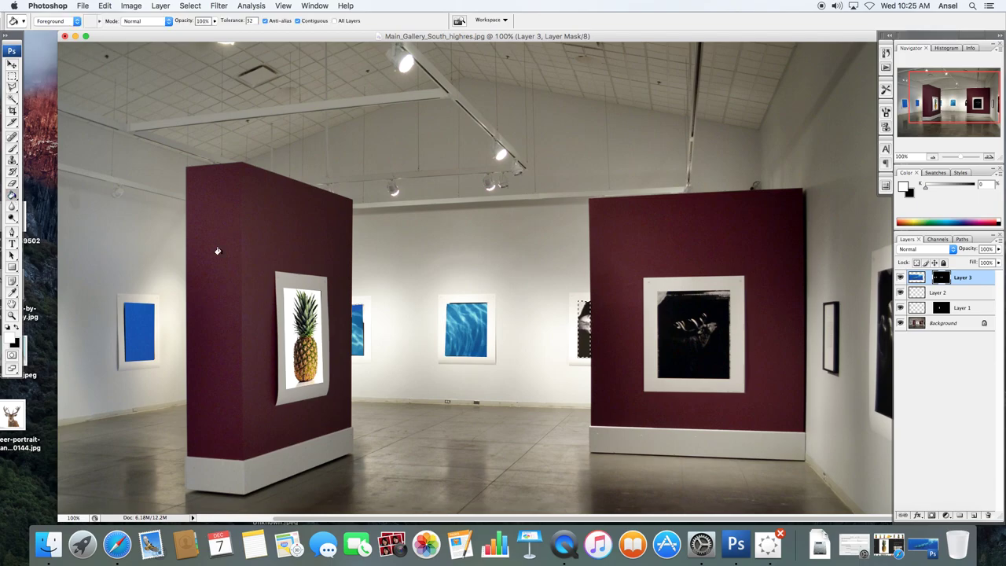
click(580, 331)
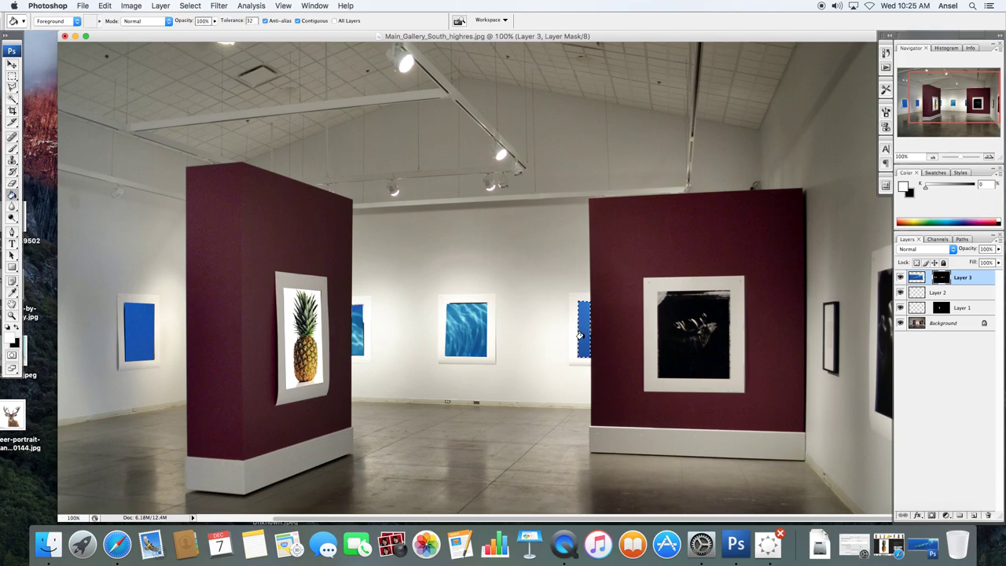
click(13, 87)
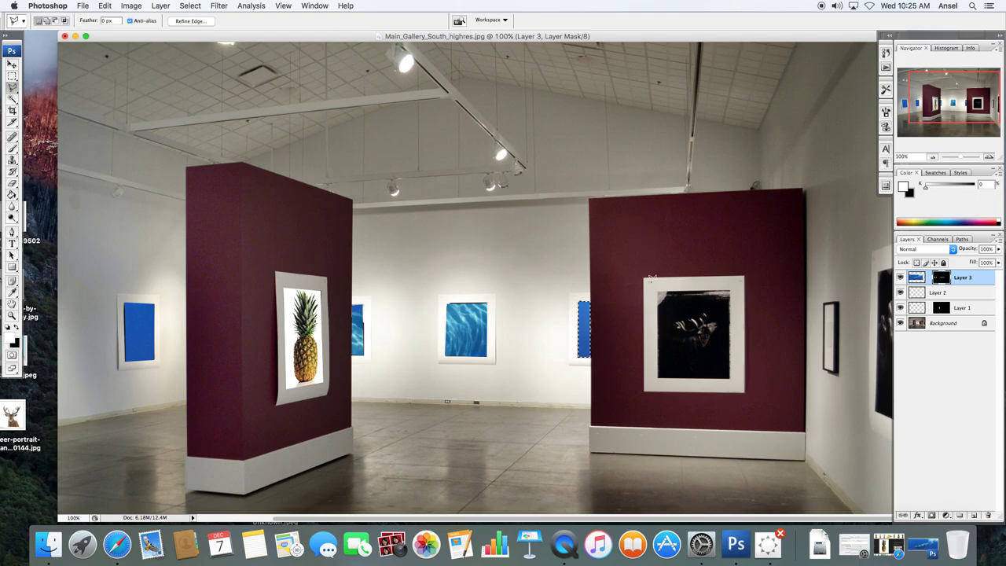
click(732, 288)
click(732, 377)
click(657, 378)
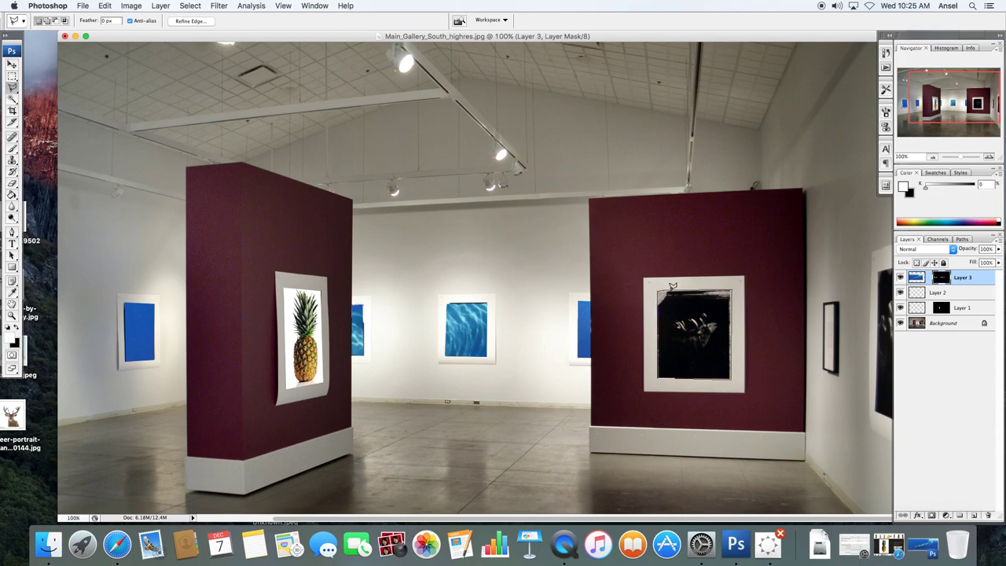
click(659, 290)
key(g)
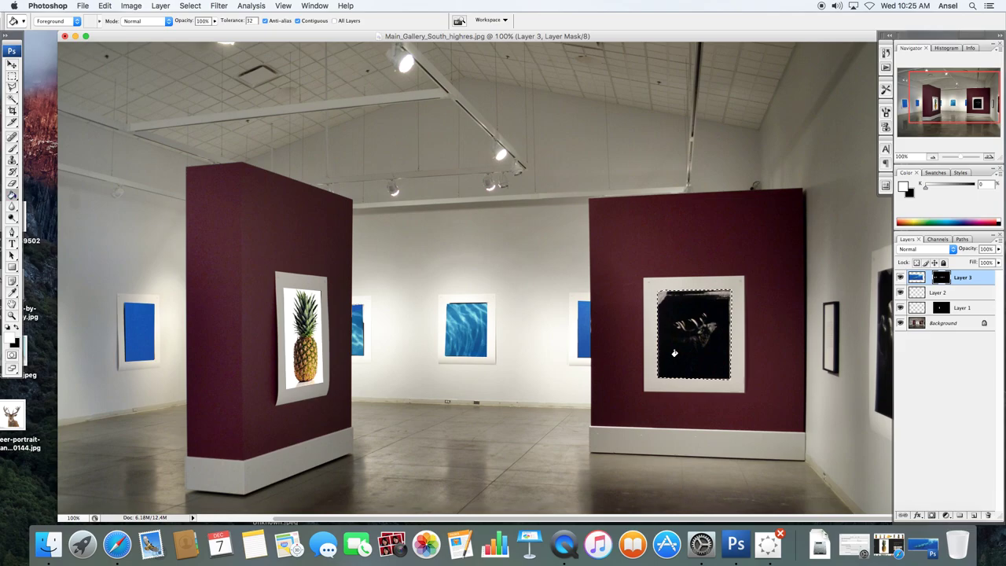
click(676, 350)
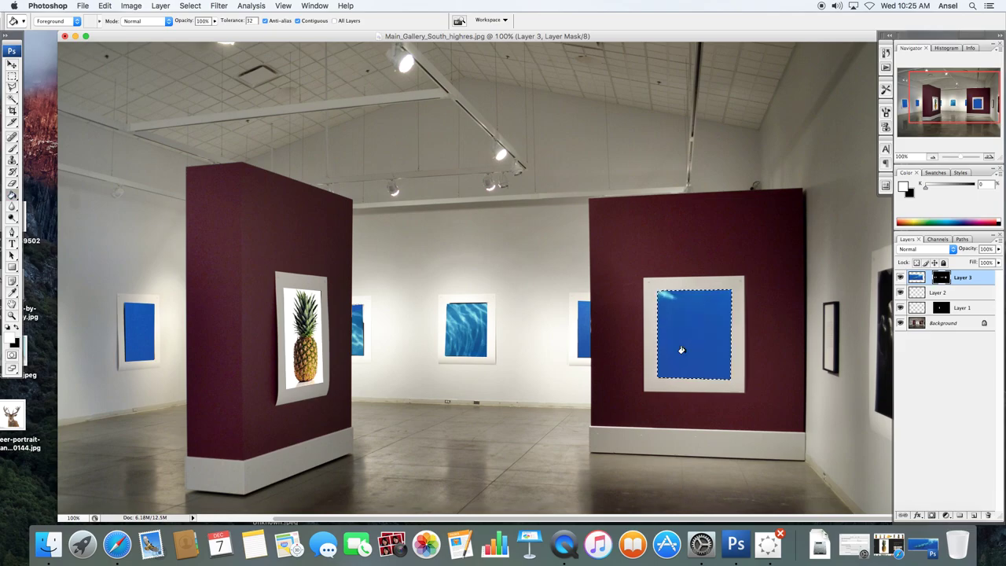
Step: Transform Layer 3's image while zoomed out to 50% to view the whole gallery, then confirm
click(918, 278)
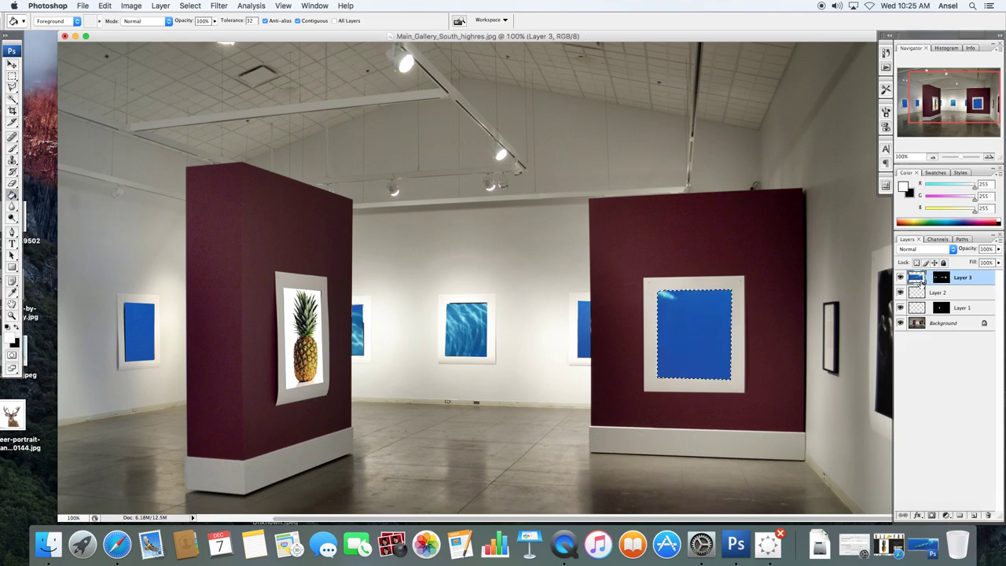
key(ctrl+t)
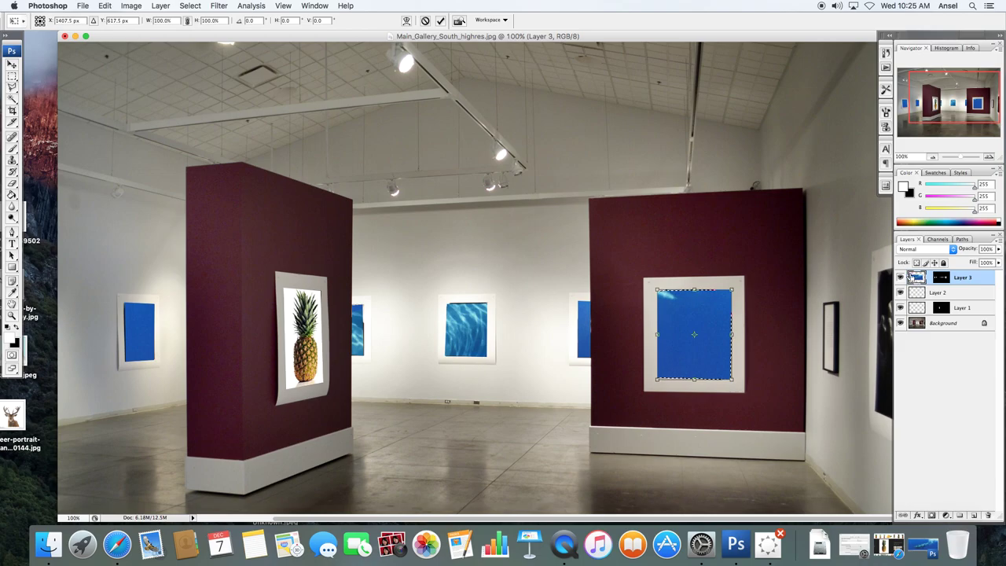
key(ctrl+minus)
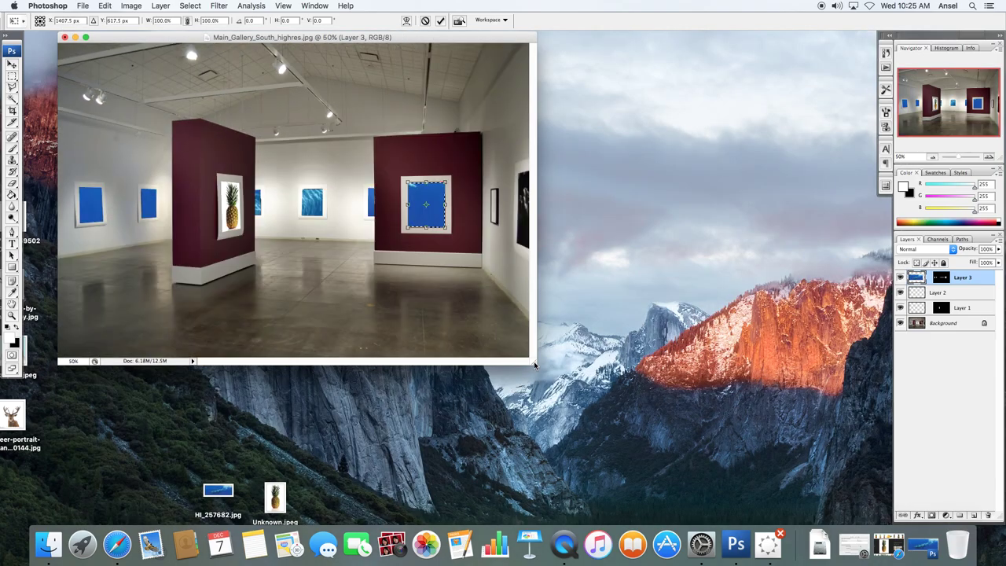
drag(534, 364, 699, 434)
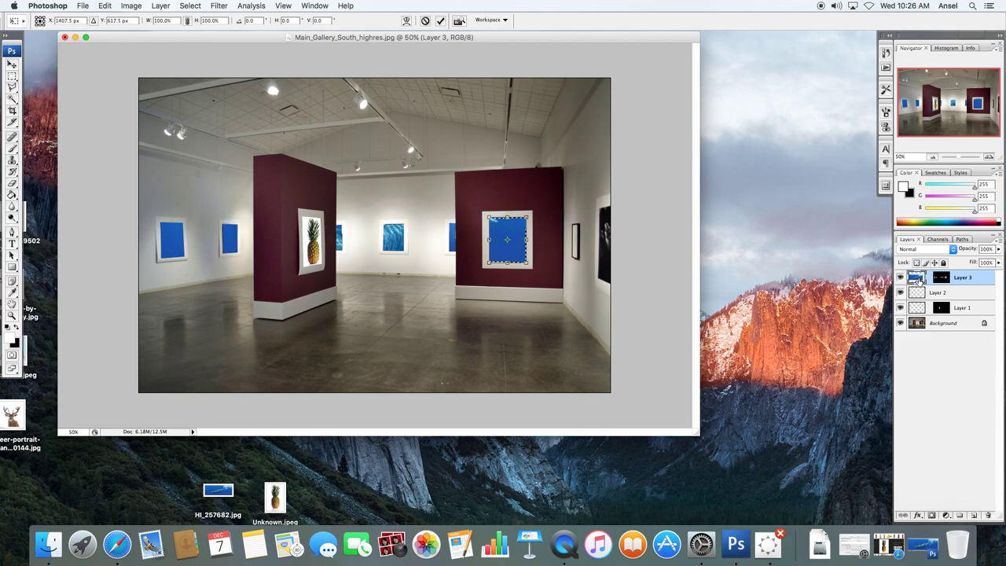
key(Return)
key(g)
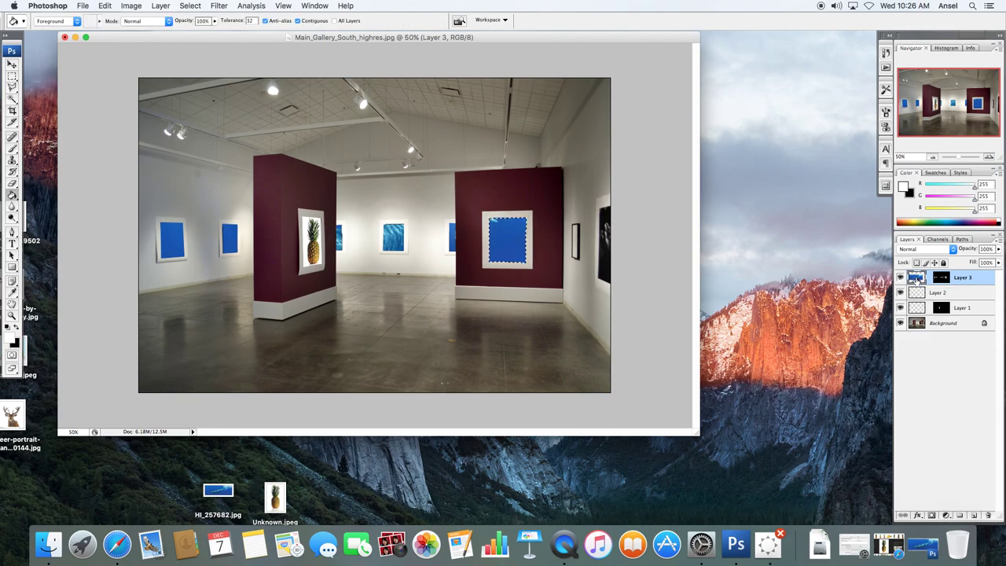
Step: Open and dismiss Layer 3's style settings, toggle Proof Colors, and re-apply a transform on Layer 3
double_click(917, 279)
click(627, 146)
key(super+z)
key(super+t)
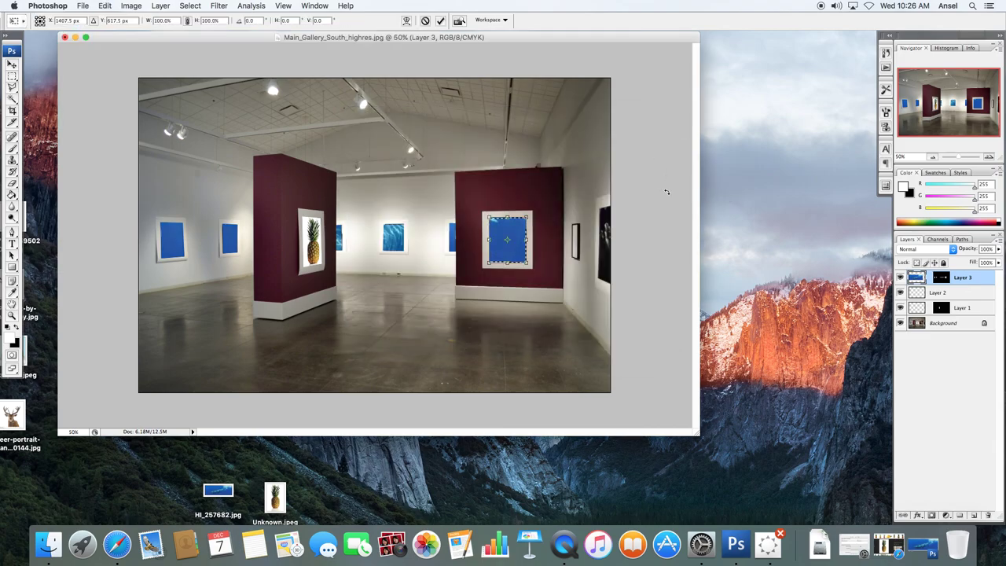
key(Return)
key(g)
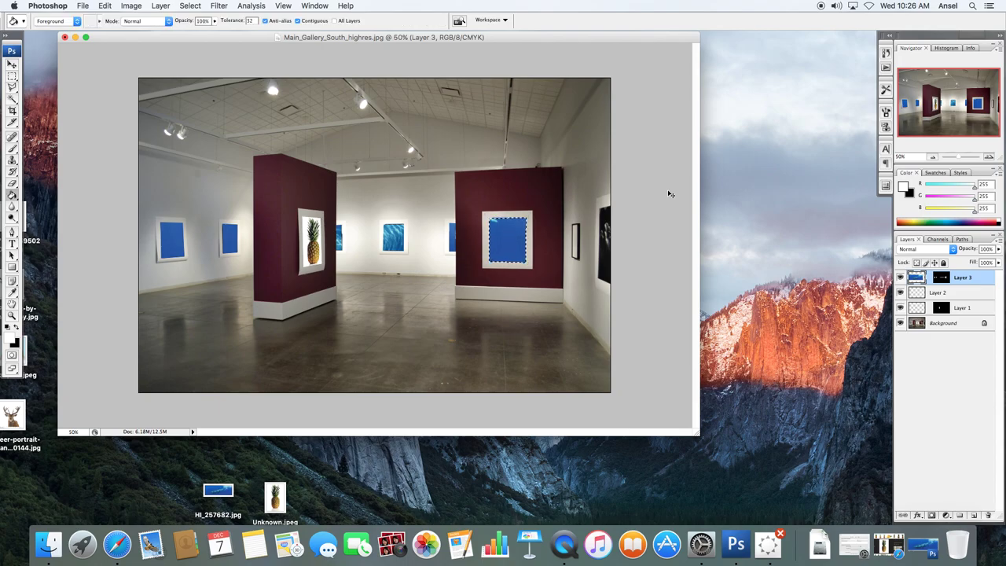